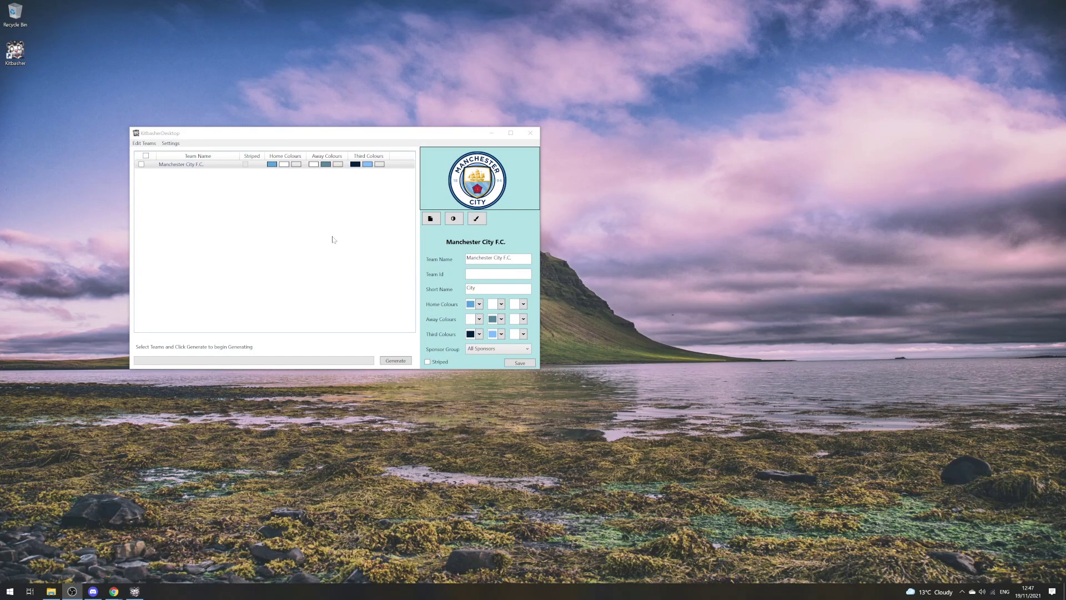
# - Select the Manchester City F.C. team in the Kitbasher team window
pyautogui.click(334, 240)
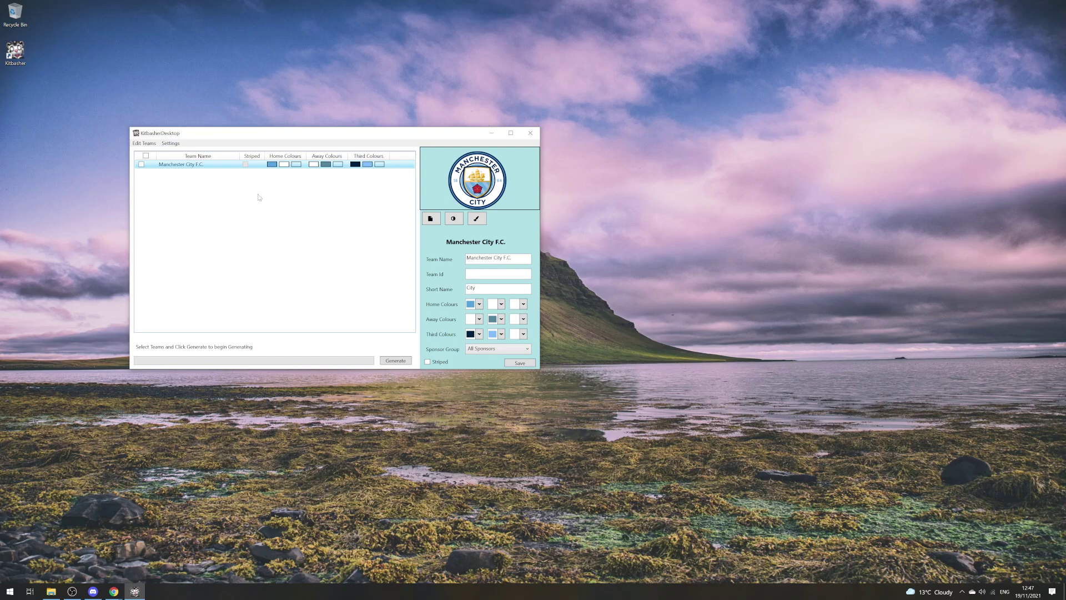
# - Open Manage Sponsors and browse the Automotive and Banking folders, returning to the top level
pyautogui.click(171, 144)
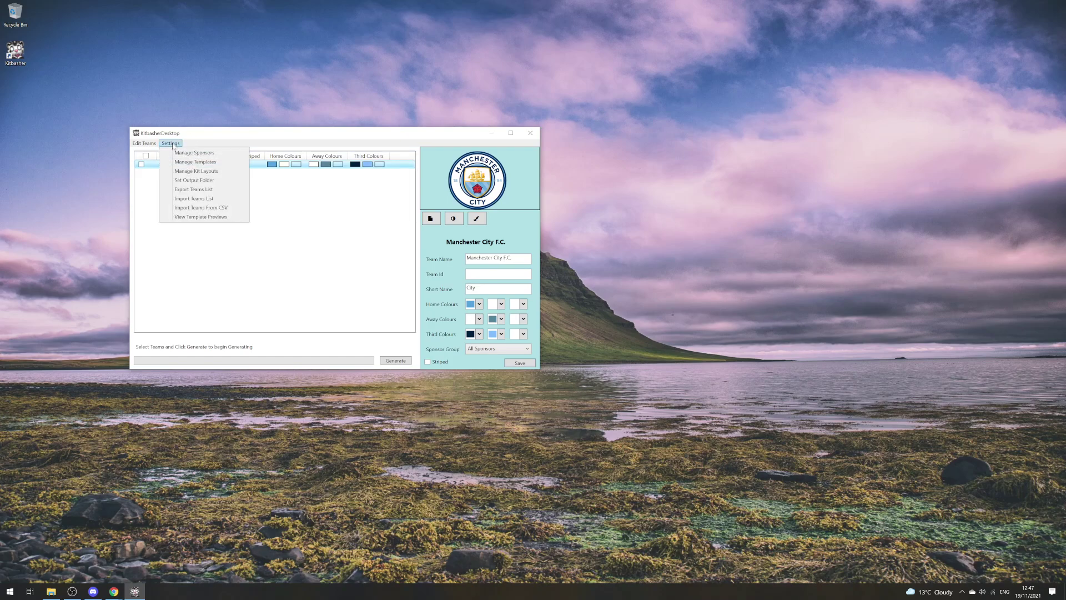
pyautogui.click(186, 158)
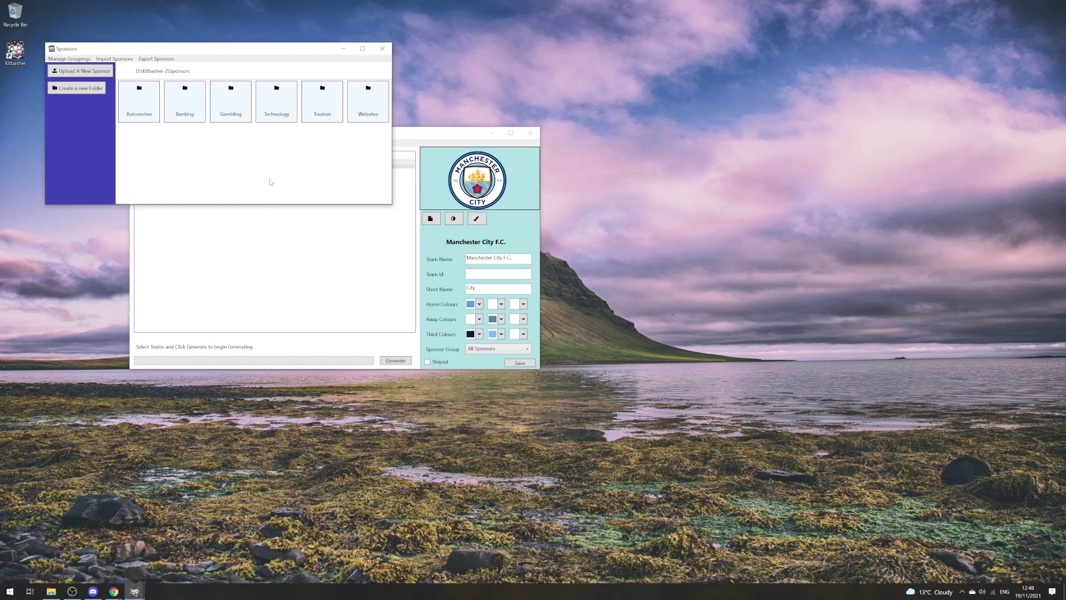
pyautogui.doubleClick(138, 114)
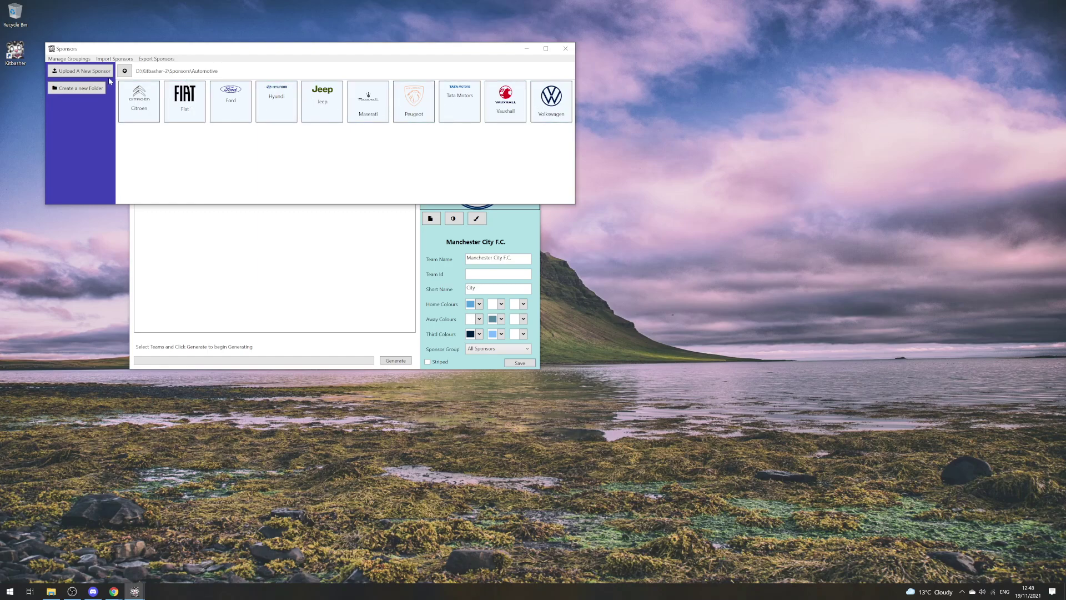
pyautogui.click(124, 70)
pyautogui.click(175, 100)
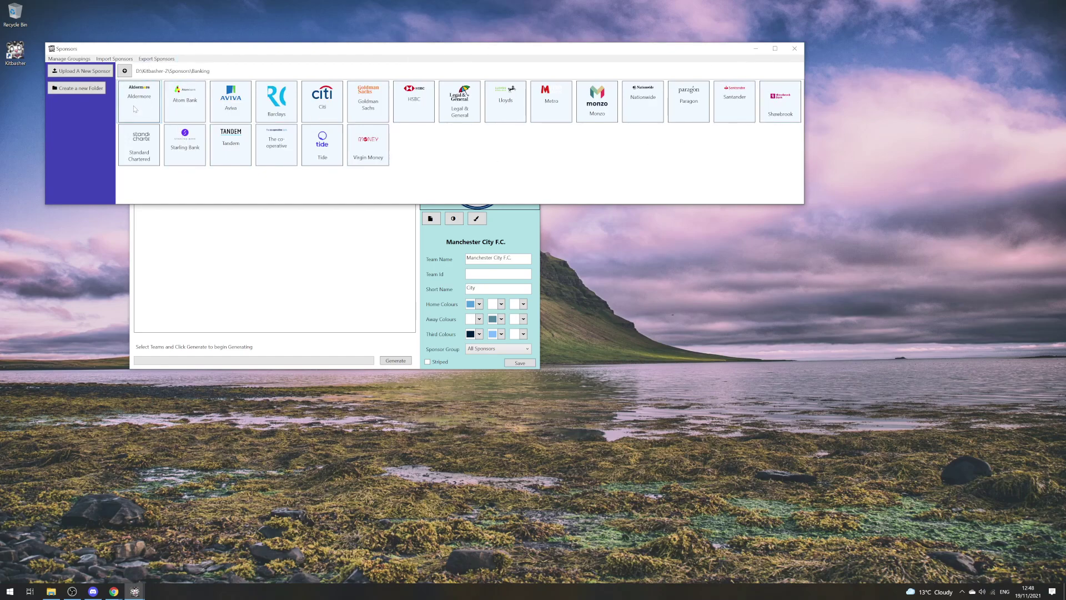
pyautogui.click(124, 71)
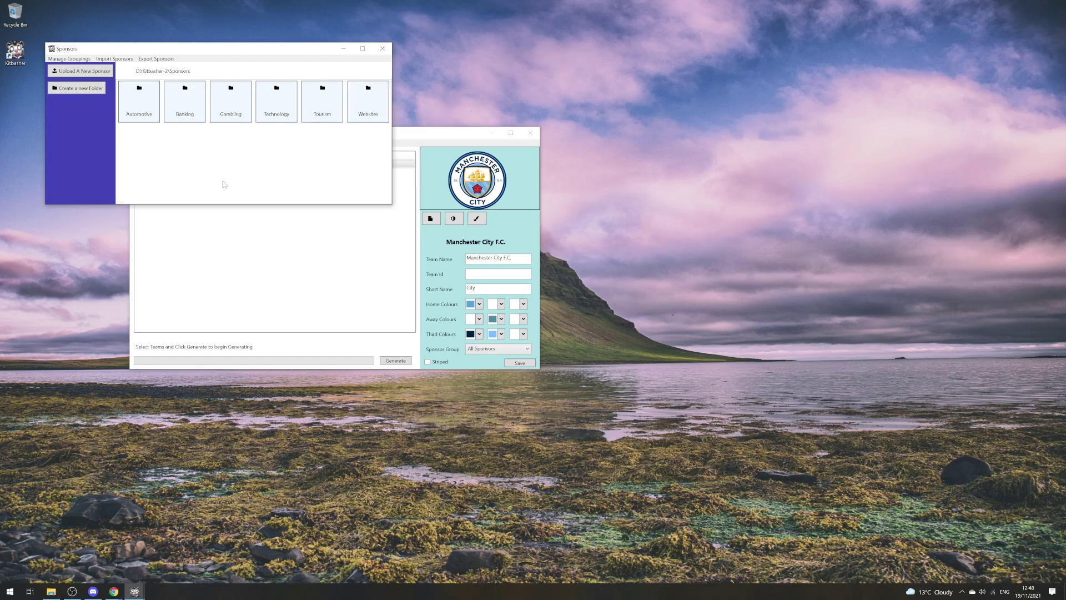
# - Create a new sponsor folder named Charity and open it
pyautogui.click(89, 89)
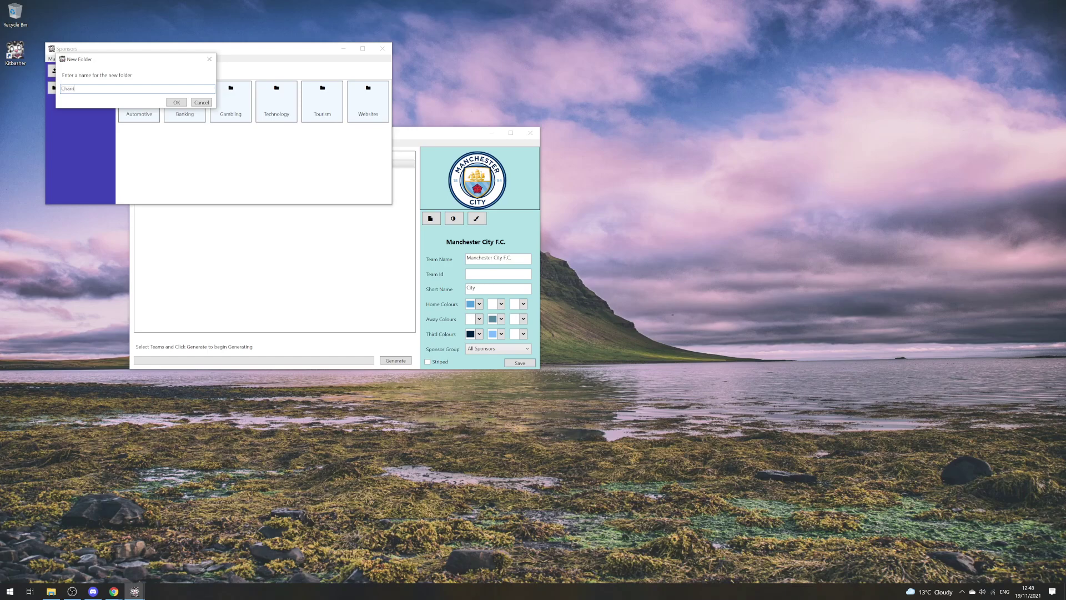
pyautogui.click(177, 103)
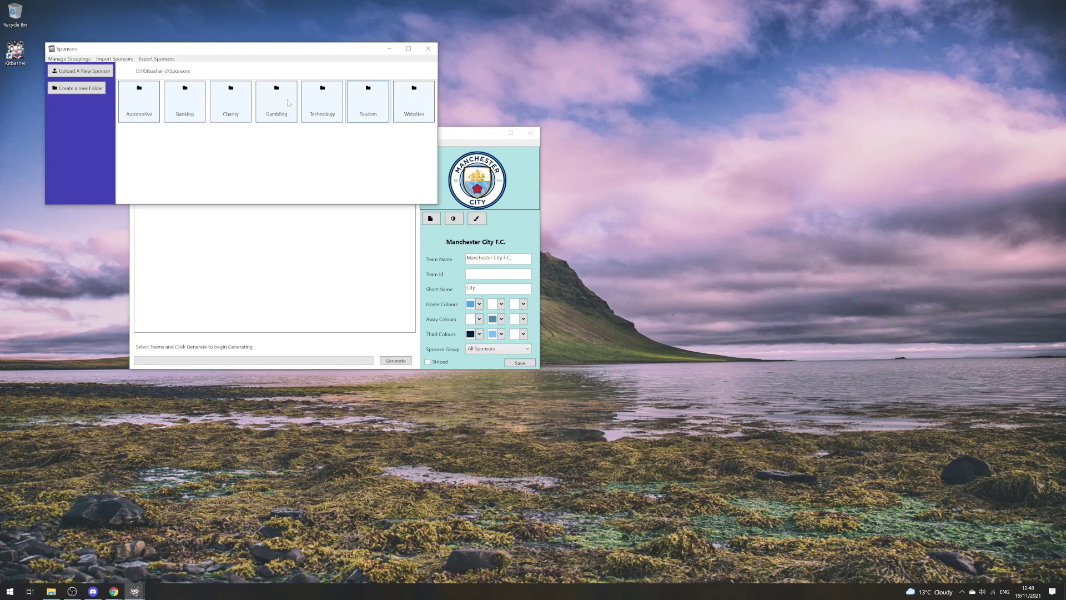
pyautogui.click(229, 114)
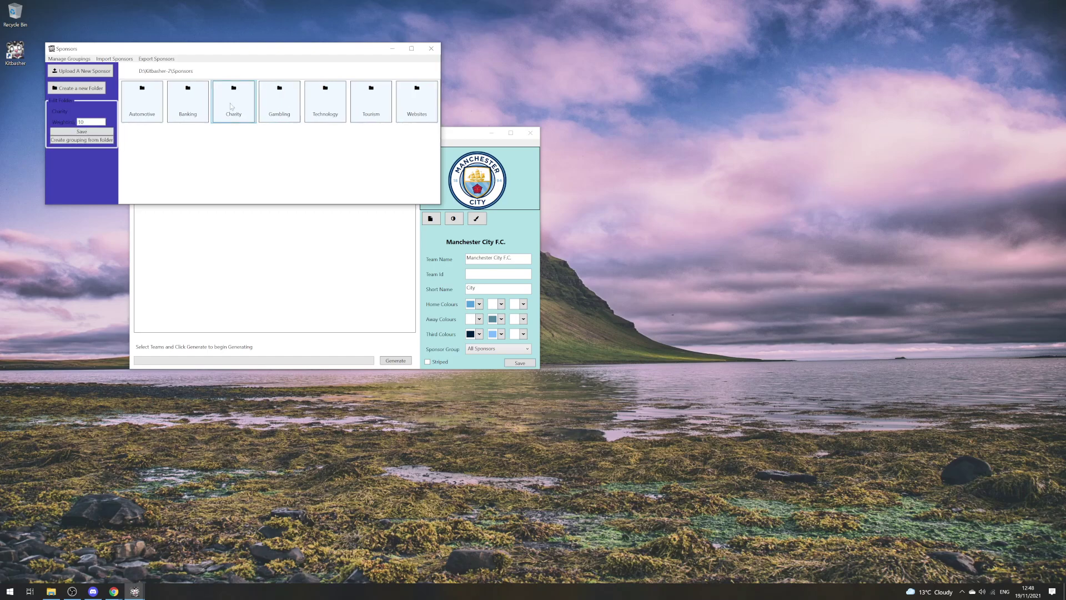
pyautogui.doubleClick(231, 106)
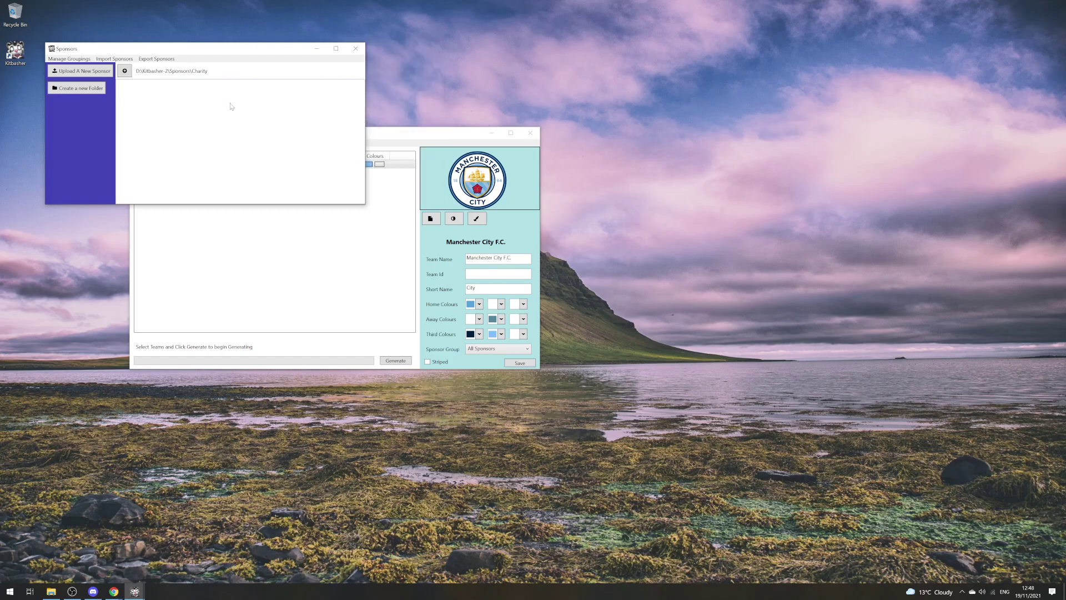
# - Upload war-child.png as a sponsor logo in the Charity folder
pyautogui.click(77, 71)
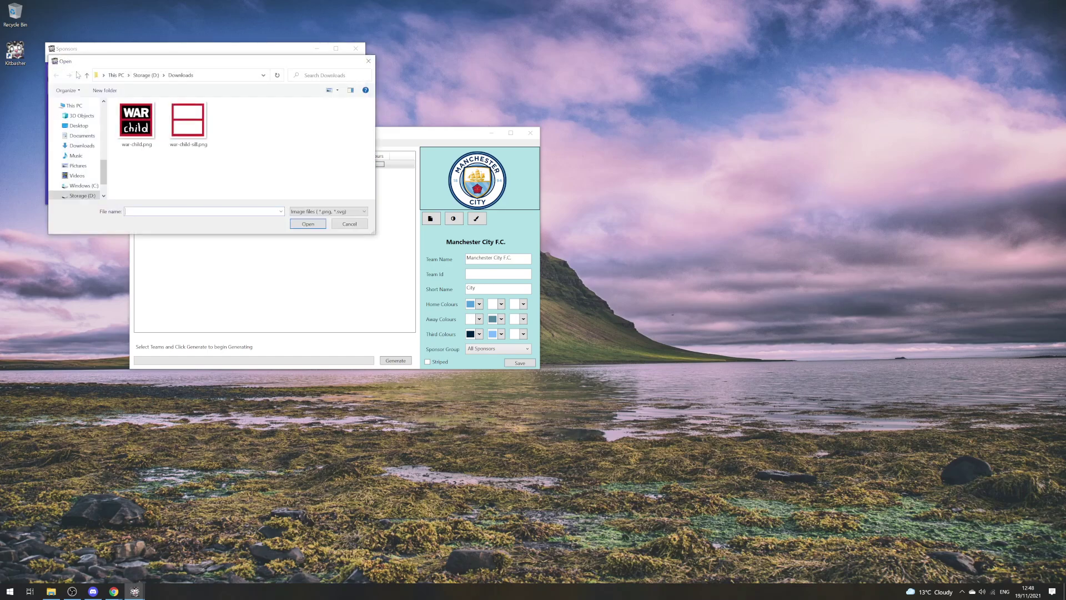
pyautogui.click(129, 127)
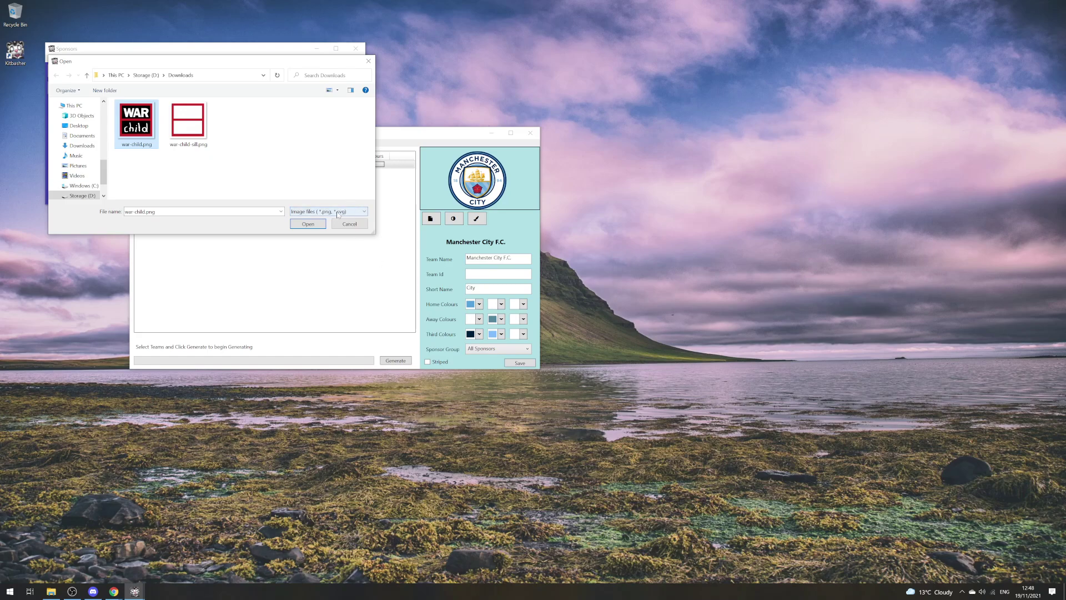
pyautogui.click(313, 227)
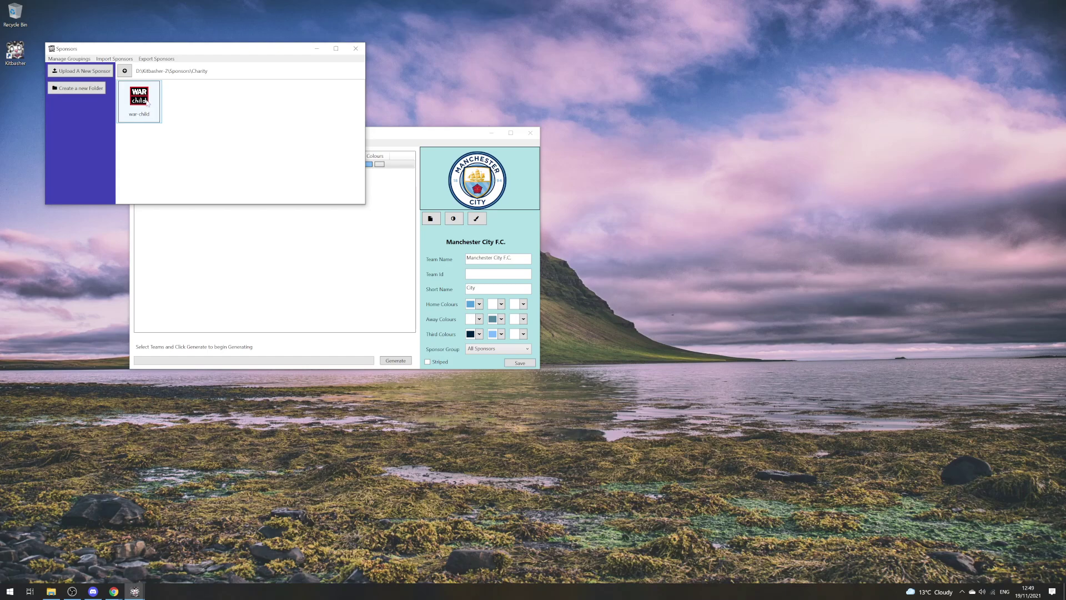
# - Rename the war-child sponsor to 'war child', save it, and reopen its settings
pyautogui.click(146, 100)
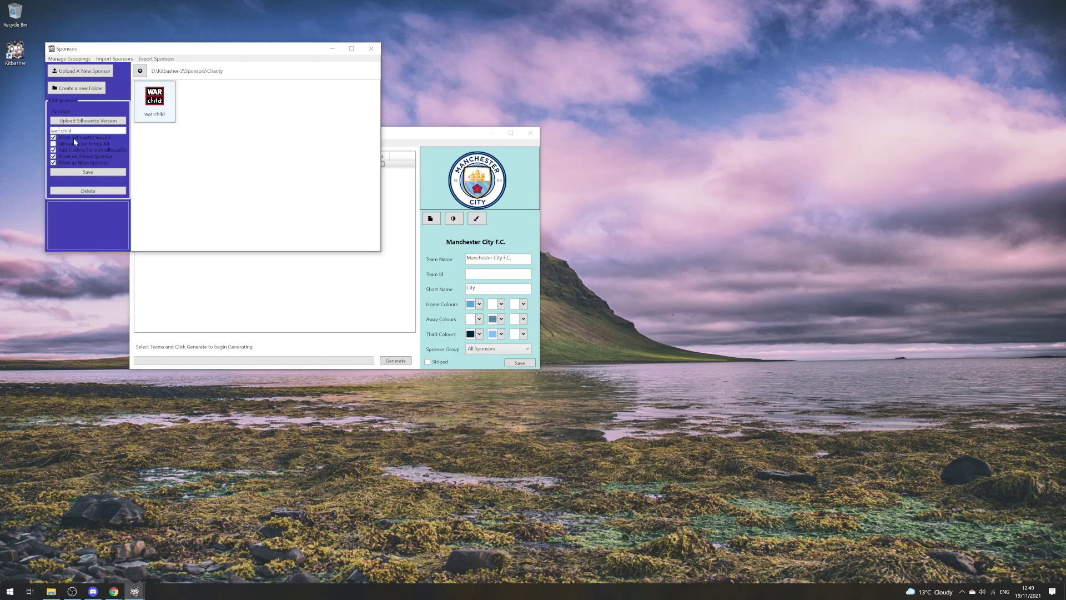
pyautogui.click(83, 173)
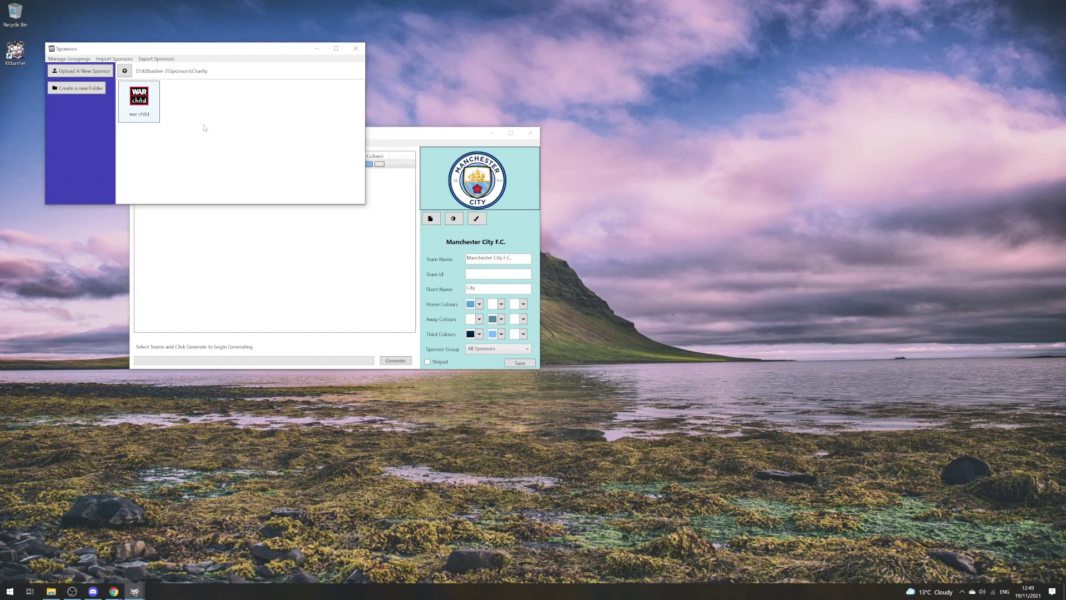
pyautogui.click(154, 103)
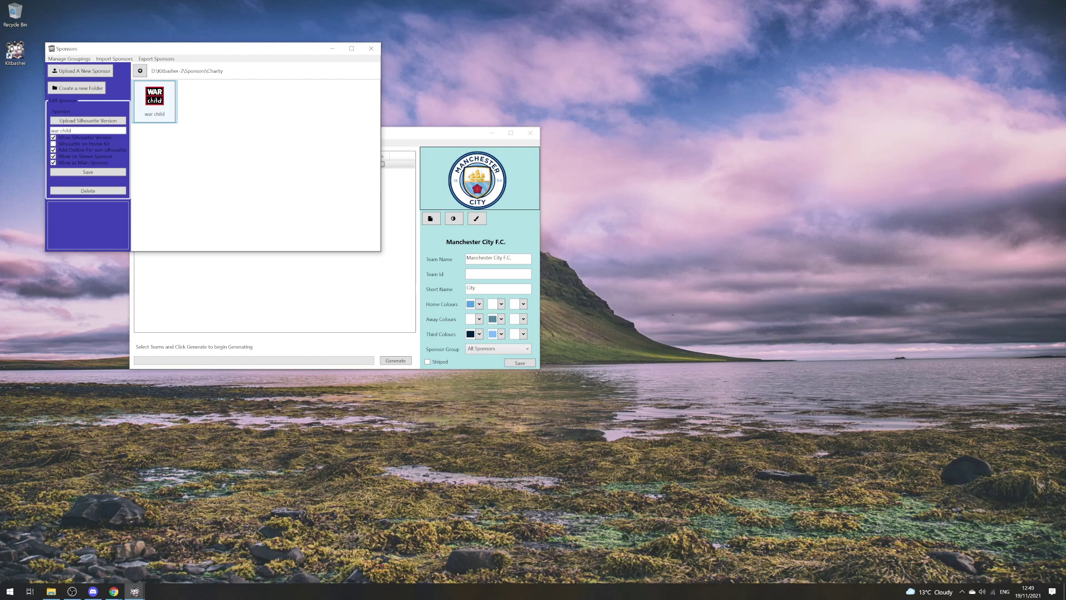
# - View the Southampton away kit image in Chrome, then start a silhouette upload for war child
pyautogui.moveTo(1065, 52); pyautogui.dragTo(810, 52)
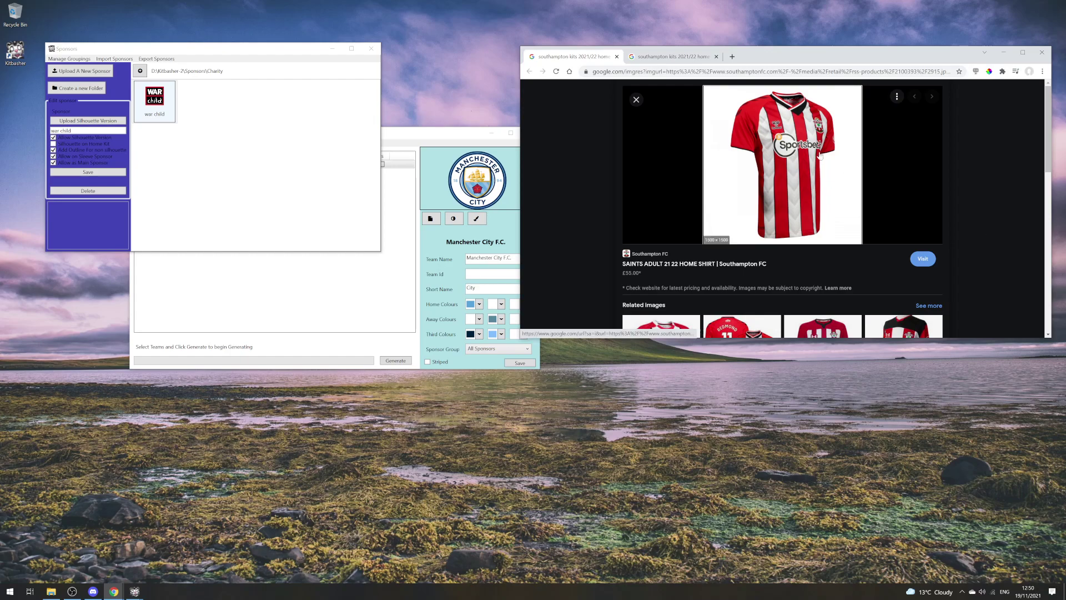
pyautogui.click(669, 59)
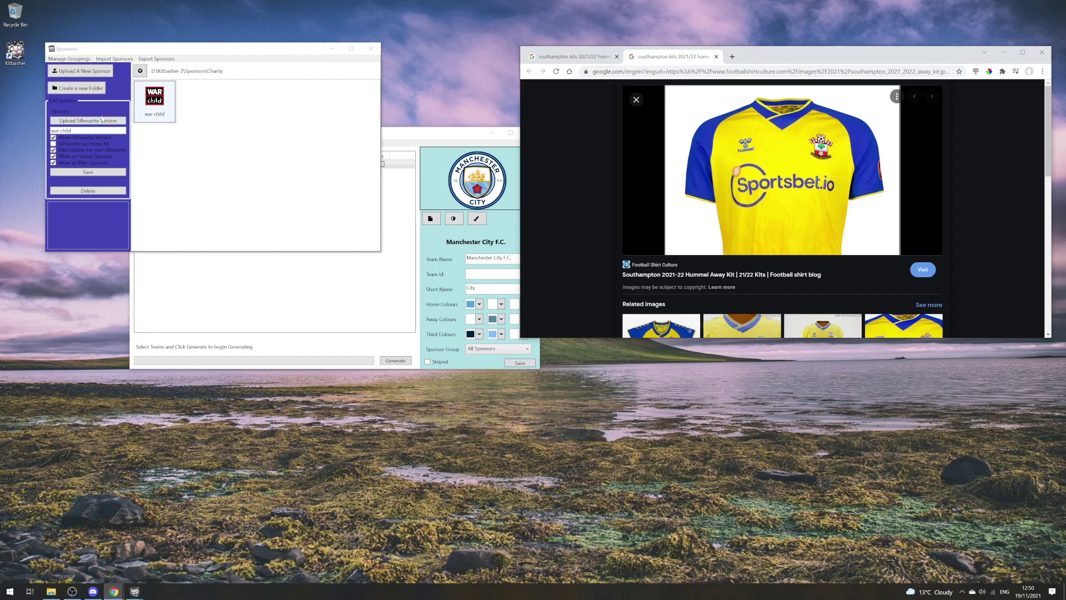
pyautogui.click(106, 121)
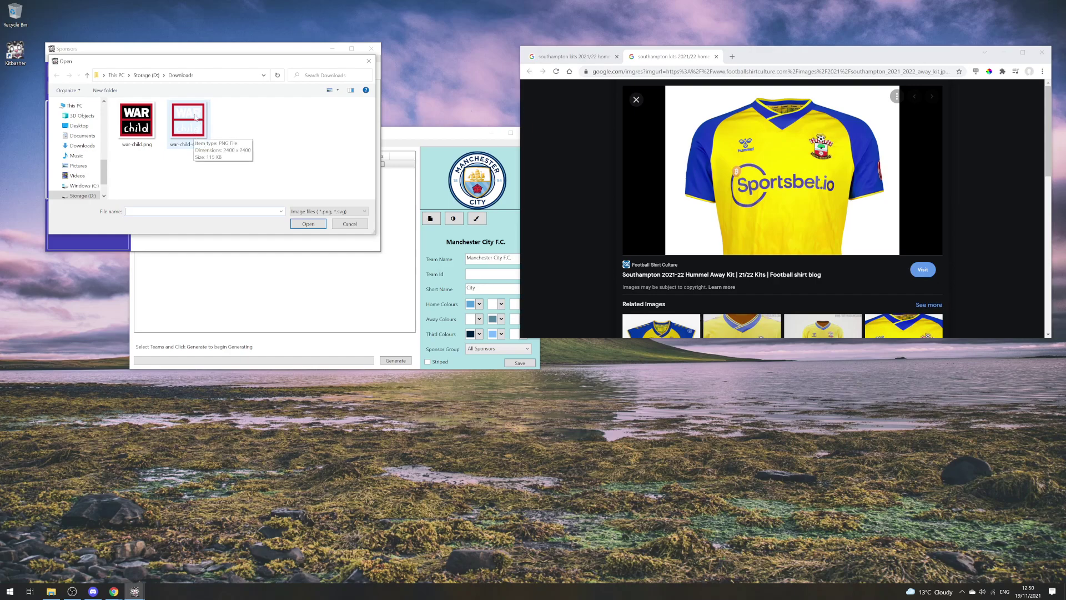
# - Attach war-child-sill.png as war child's silhouette, check its settings, and close the Sponsors window
pyautogui.click(196, 117)
pyautogui.click(300, 223)
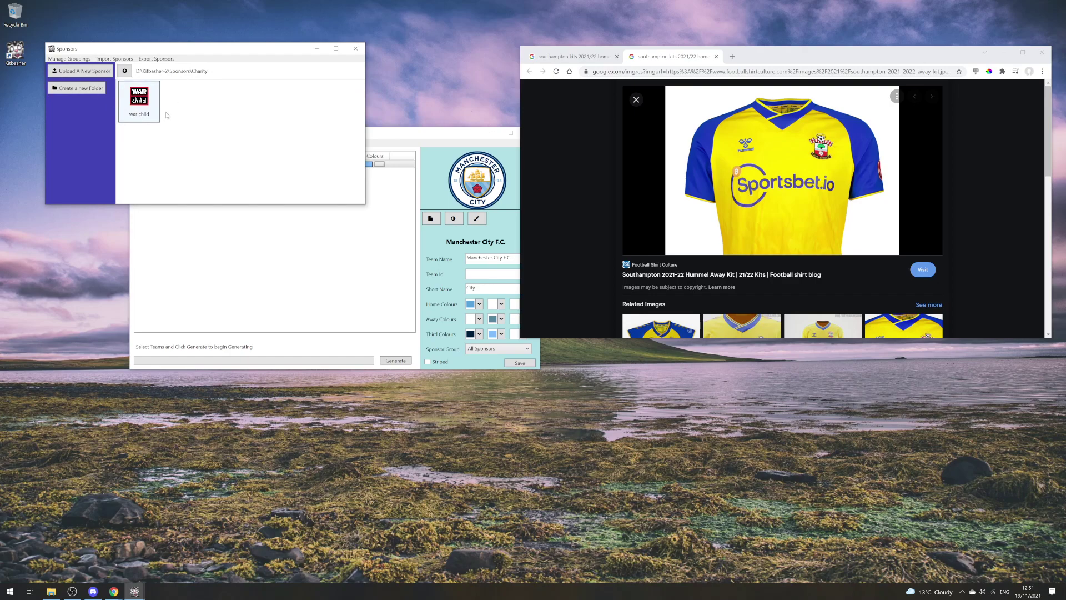
pyautogui.click(138, 101)
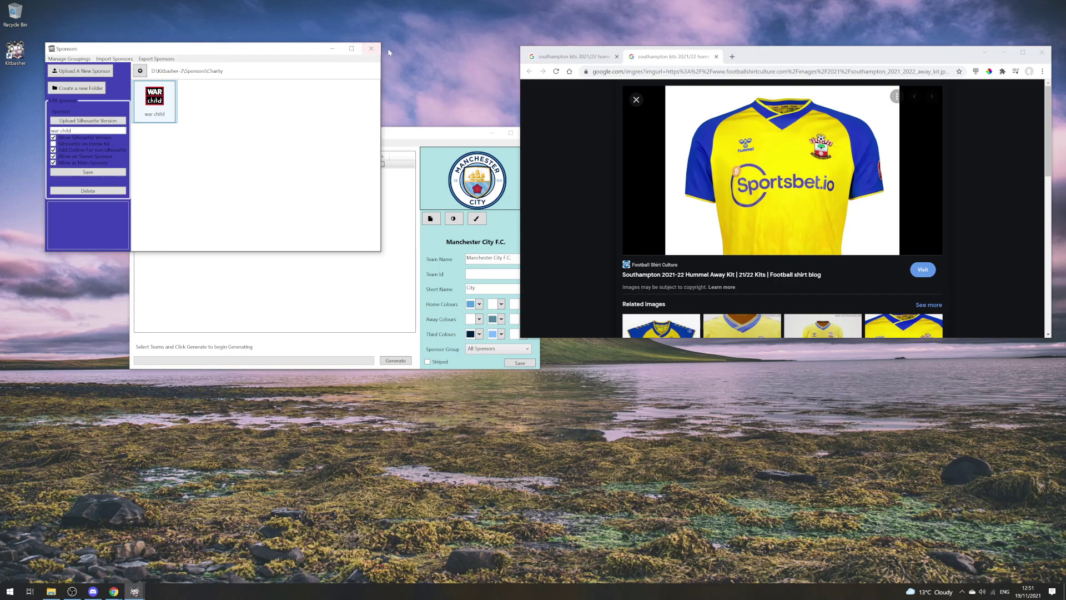
pyautogui.click(372, 49)
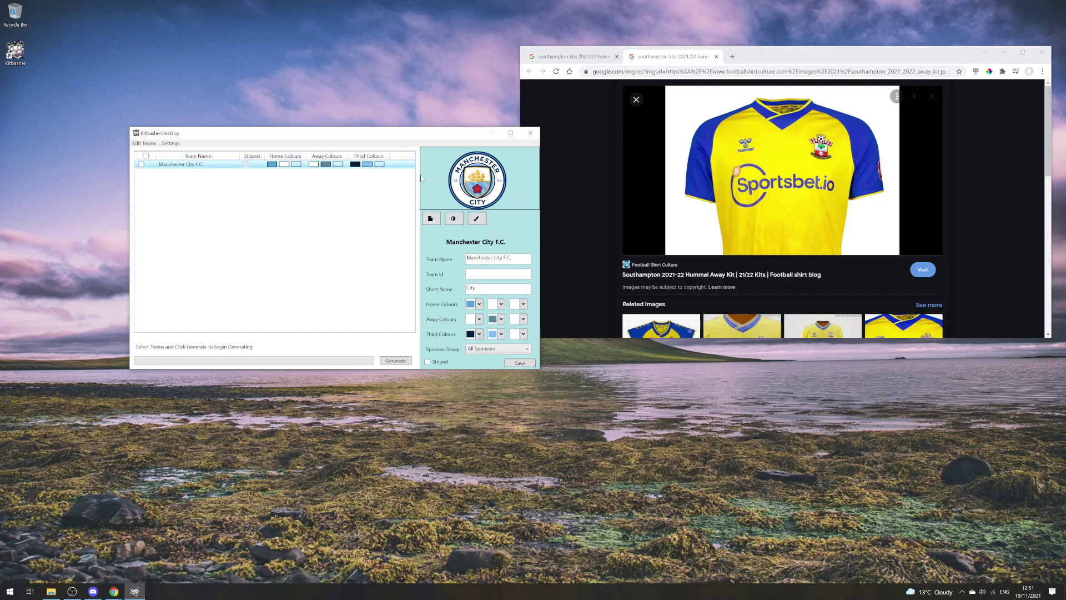
# - Start a manual Manchester City home kit and choose the Adidas\7 template
pyautogui.click(478, 218)
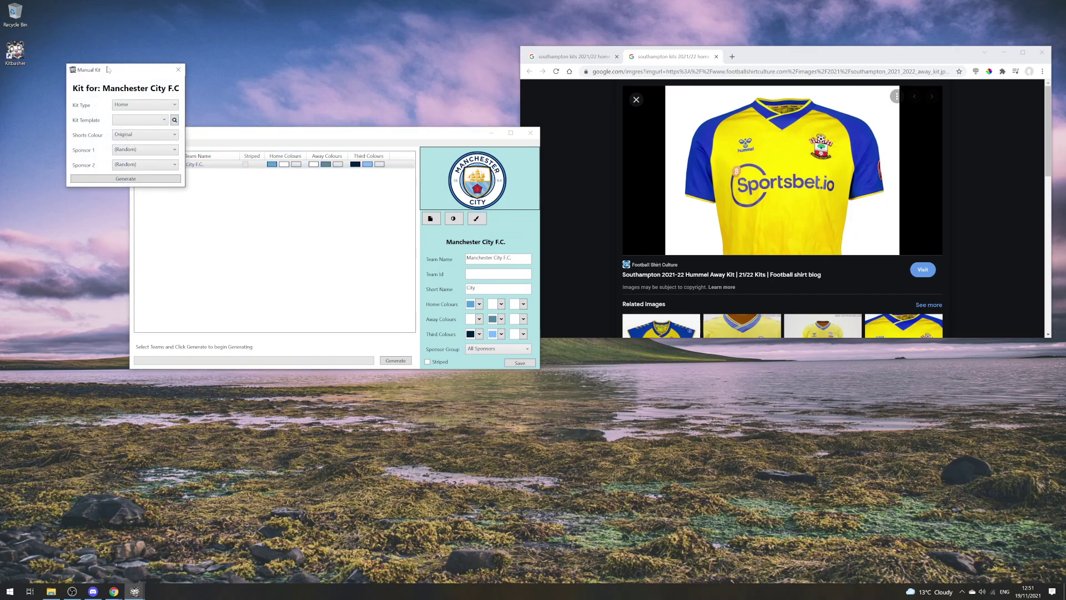
pyautogui.moveTo(108, 70); pyautogui.dragTo(191, 122)
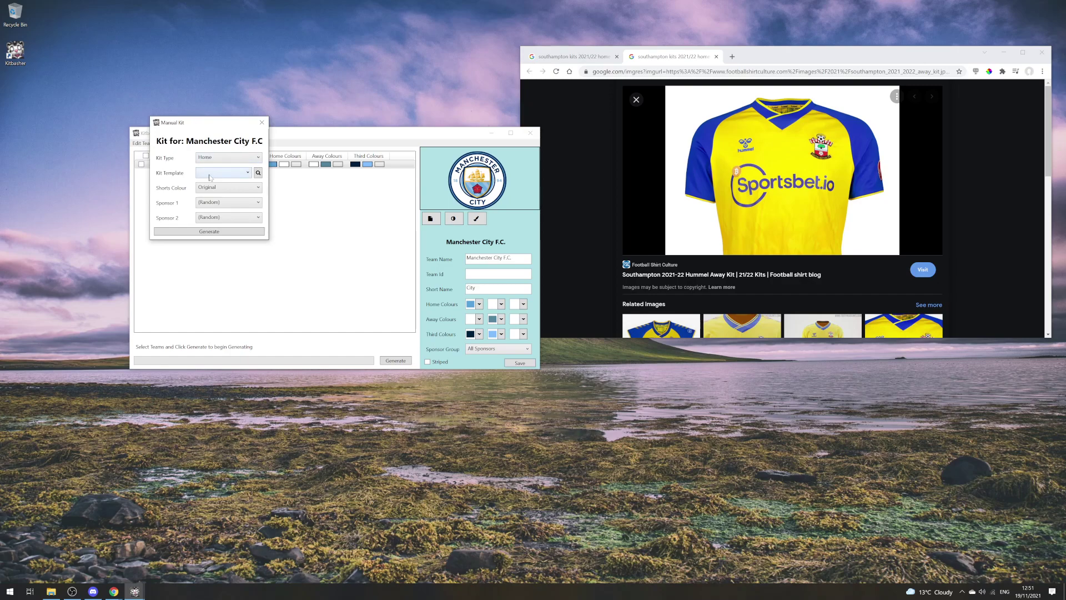
pyautogui.click(259, 173)
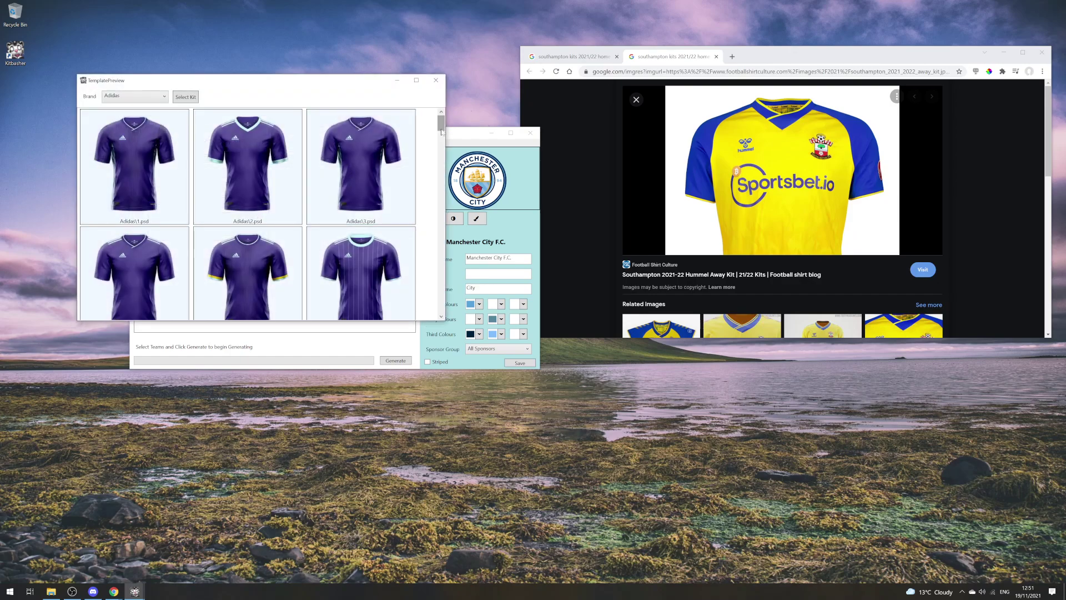
pyautogui.moveTo(442, 125); pyautogui.dragTo(442, 140)
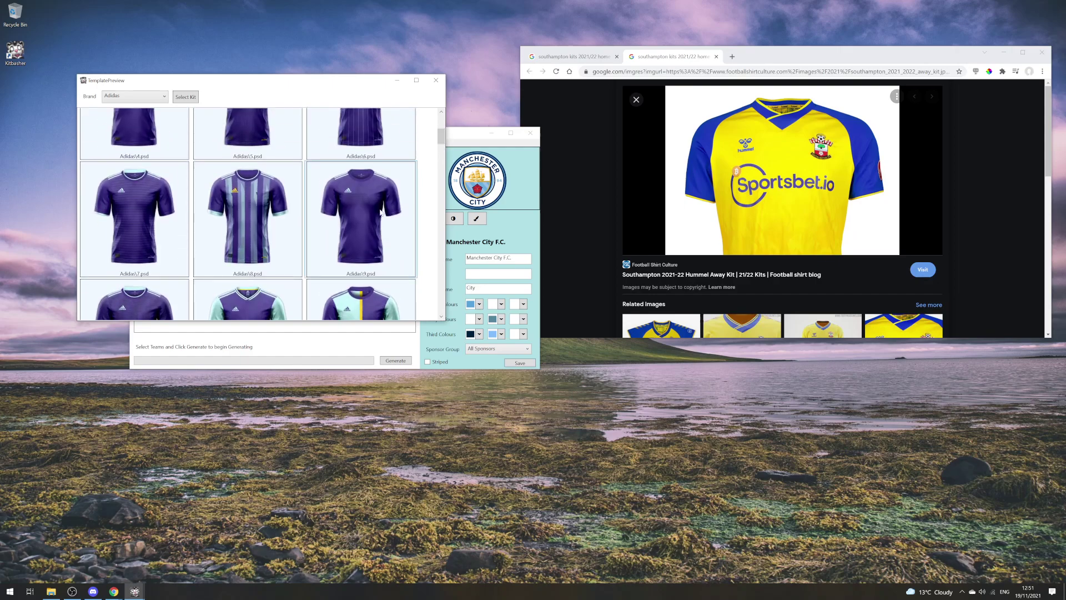
pyautogui.scroll(1, 362, 198)
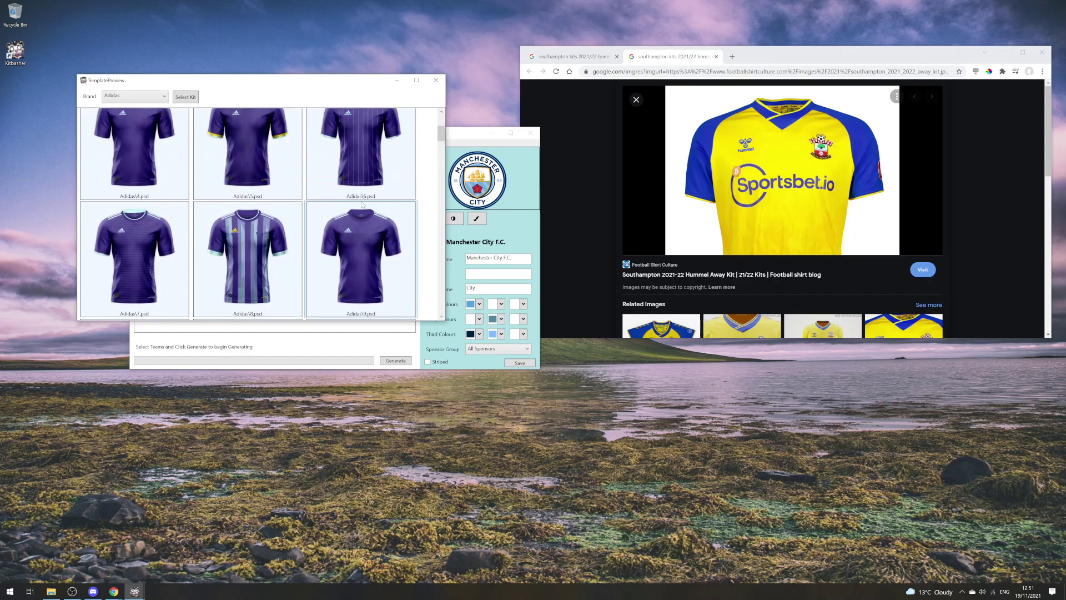
pyautogui.click(144, 245)
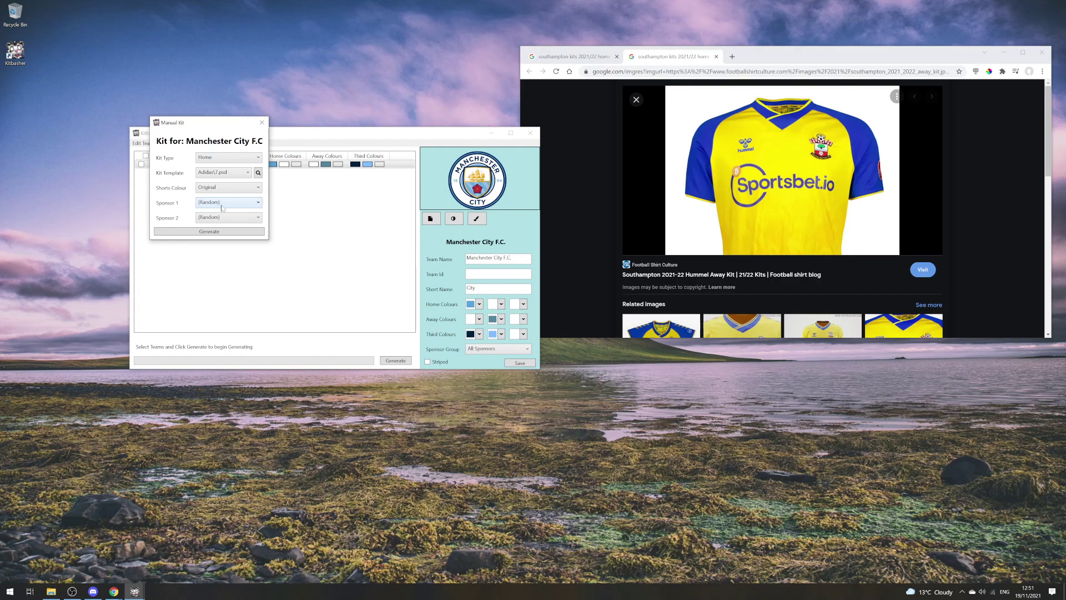
# - Set Sponsor 1 of the kit to charity\war child
pyautogui.click(229, 203)
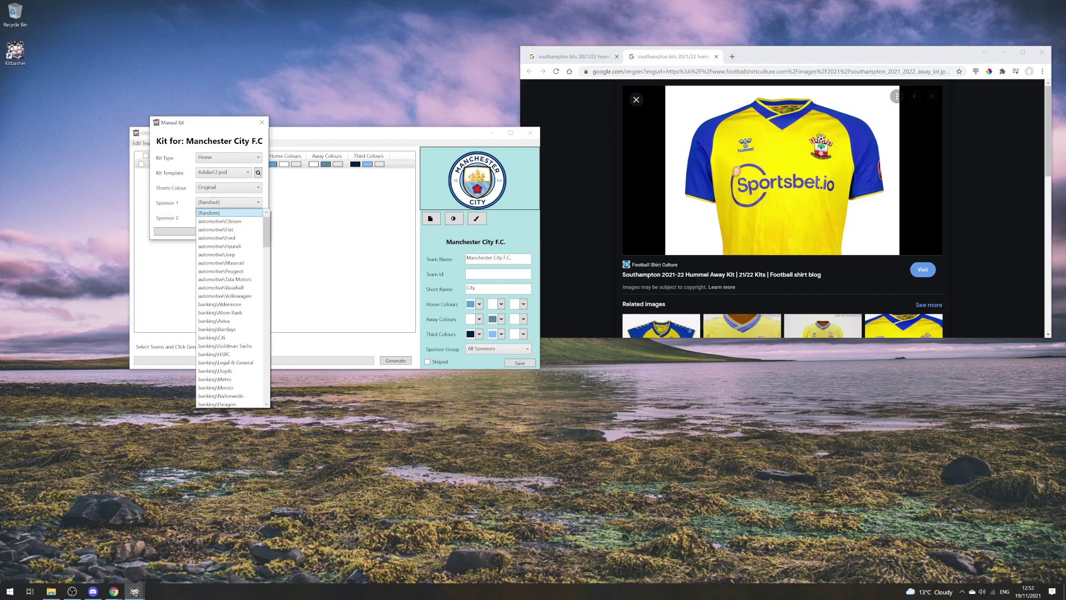
pyautogui.scroll(-15, 237, 220)
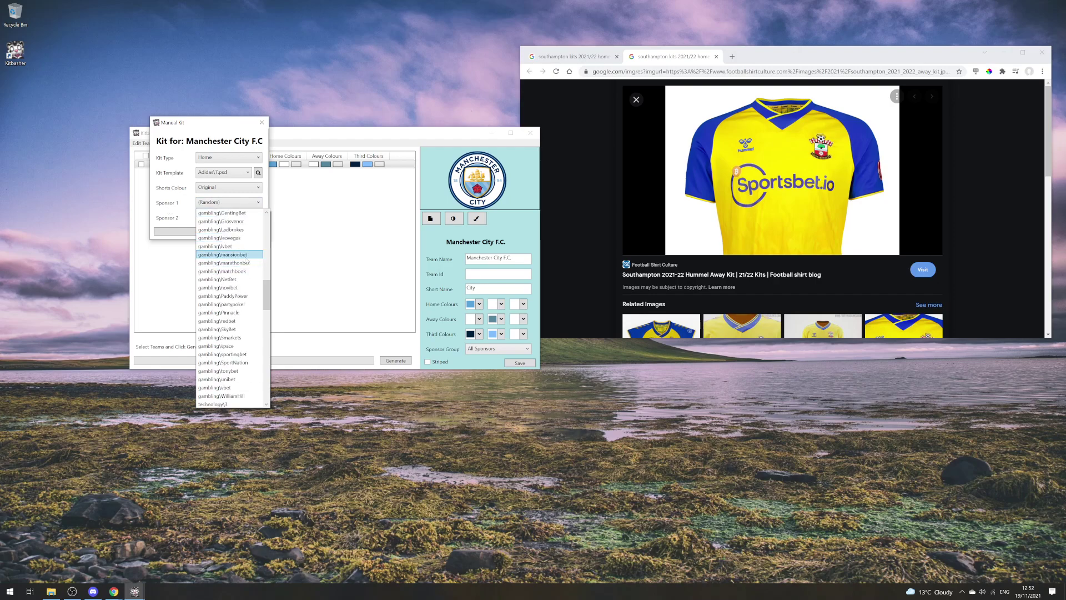
pyautogui.scroll(10, 246, 267)
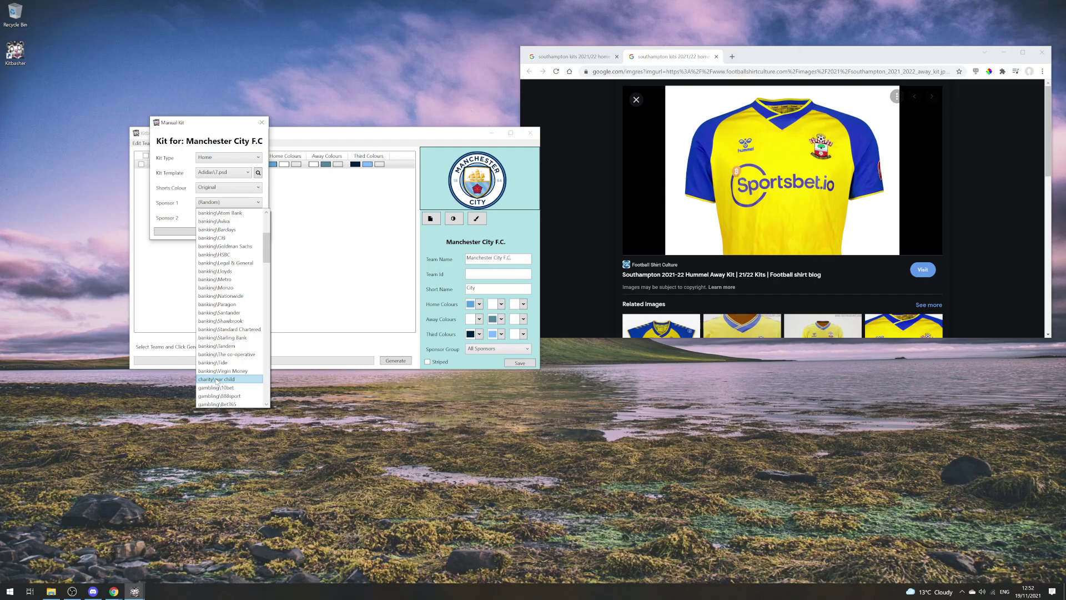
pyautogui.click(229, 379)
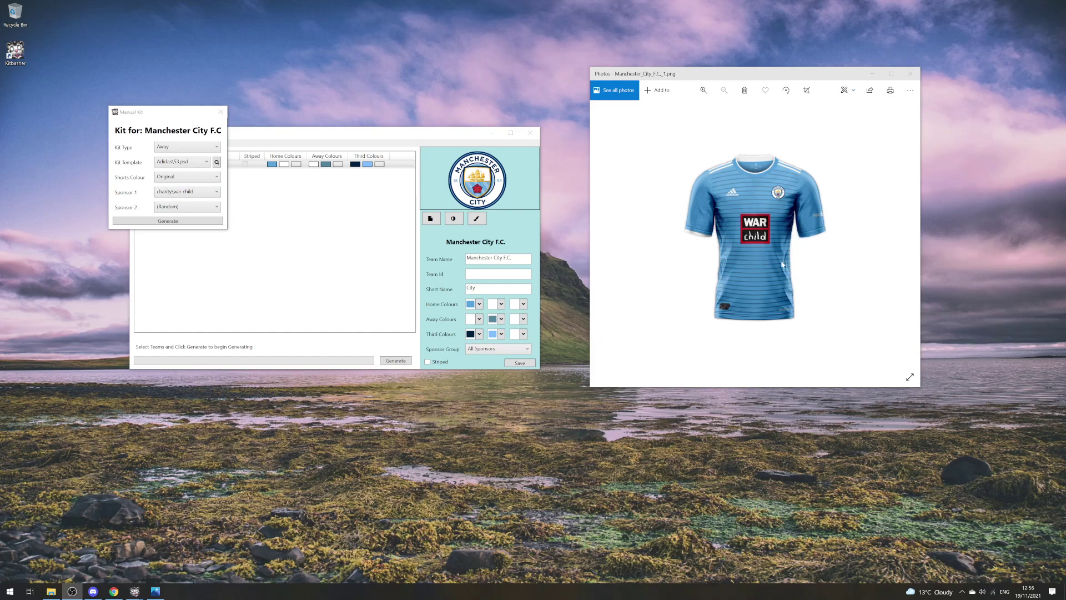
# - Show the next image in Photos, the white Manchester_City_F.C._2.png away shirt
pyautogui.click(729, 232)
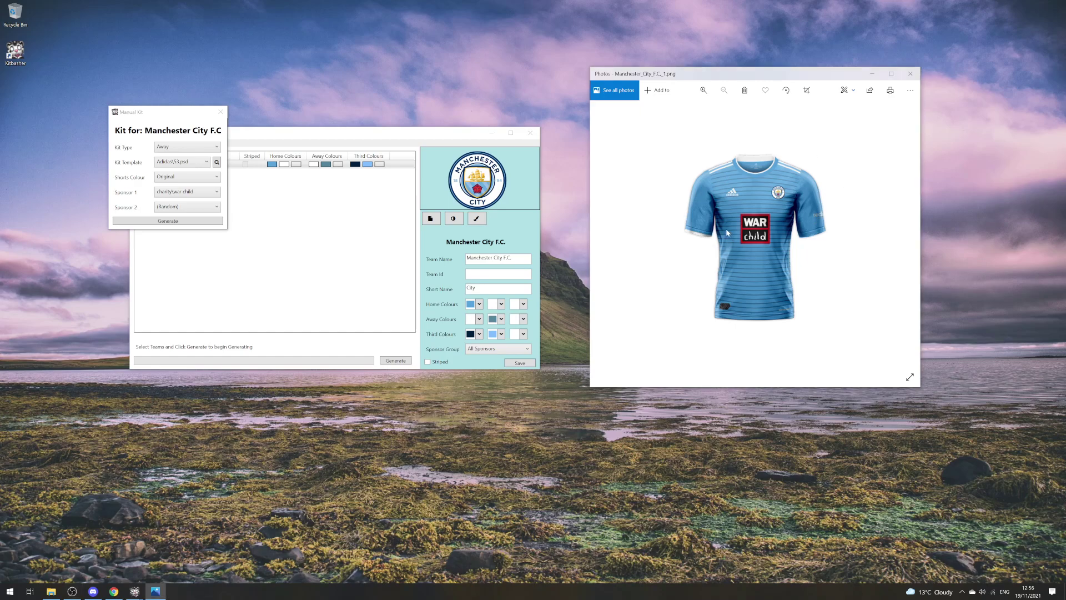
pyautogui.press('Right')
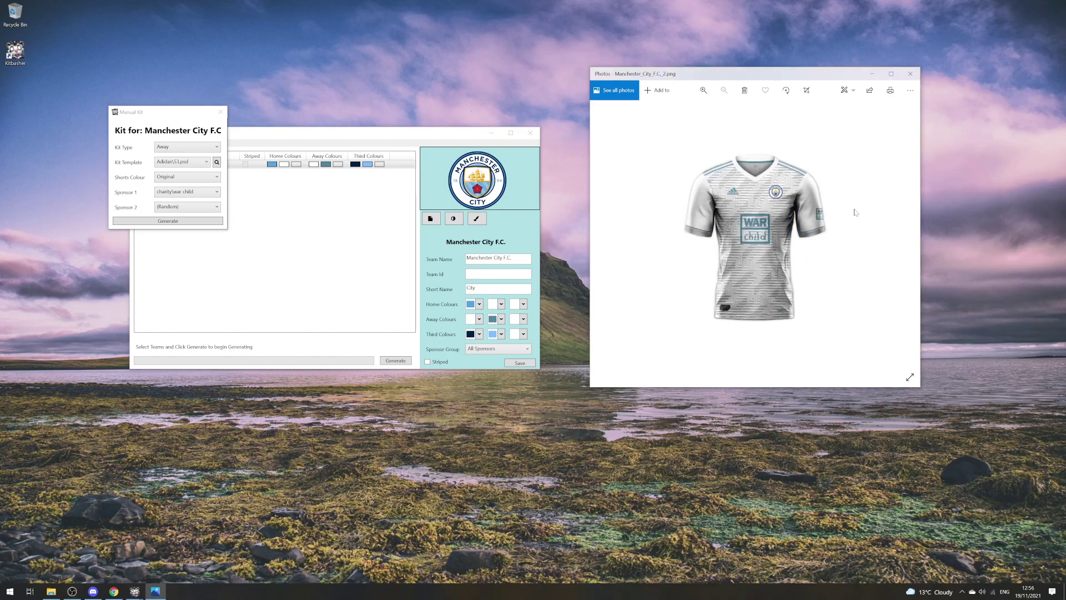